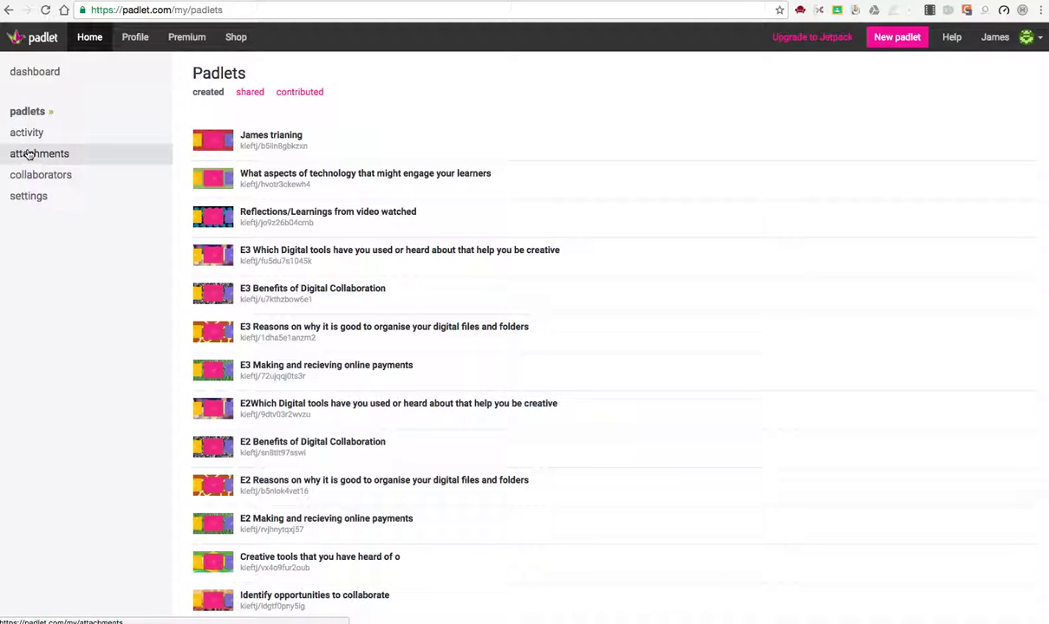
# - Look through the account's attachments, collaborators and basic settings pages
pyautogui.click(32, 157)
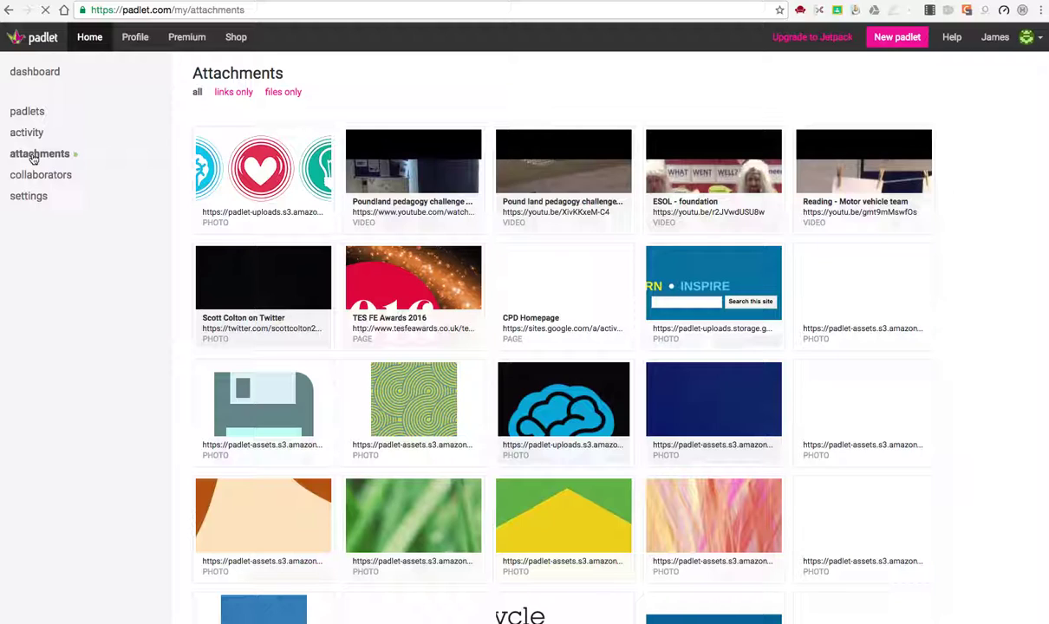
pyautogui.click(38, 178)
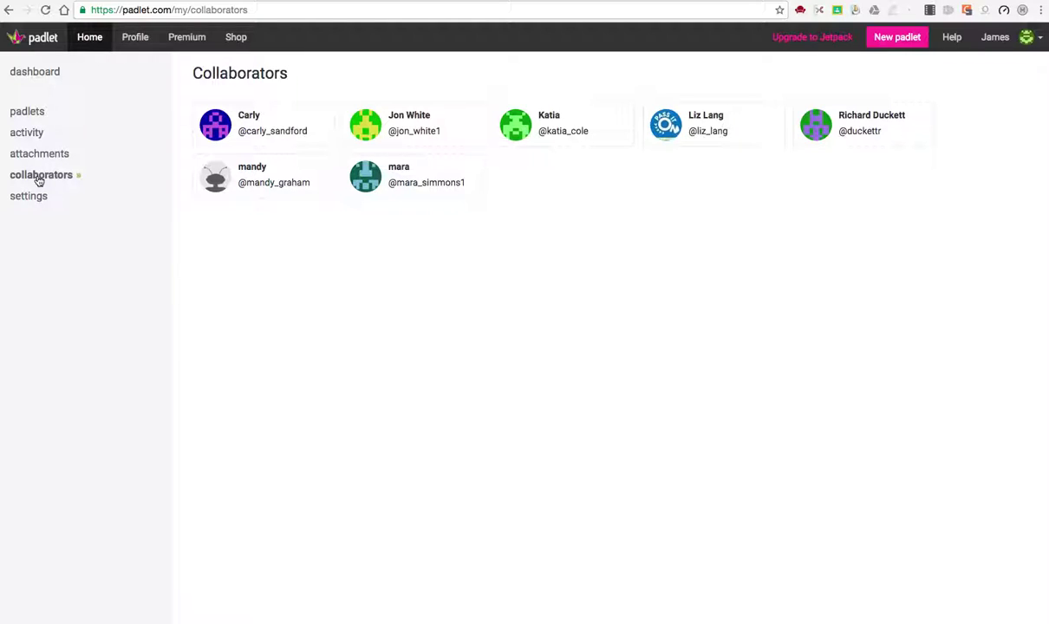
pyautogui.click(31, 197)
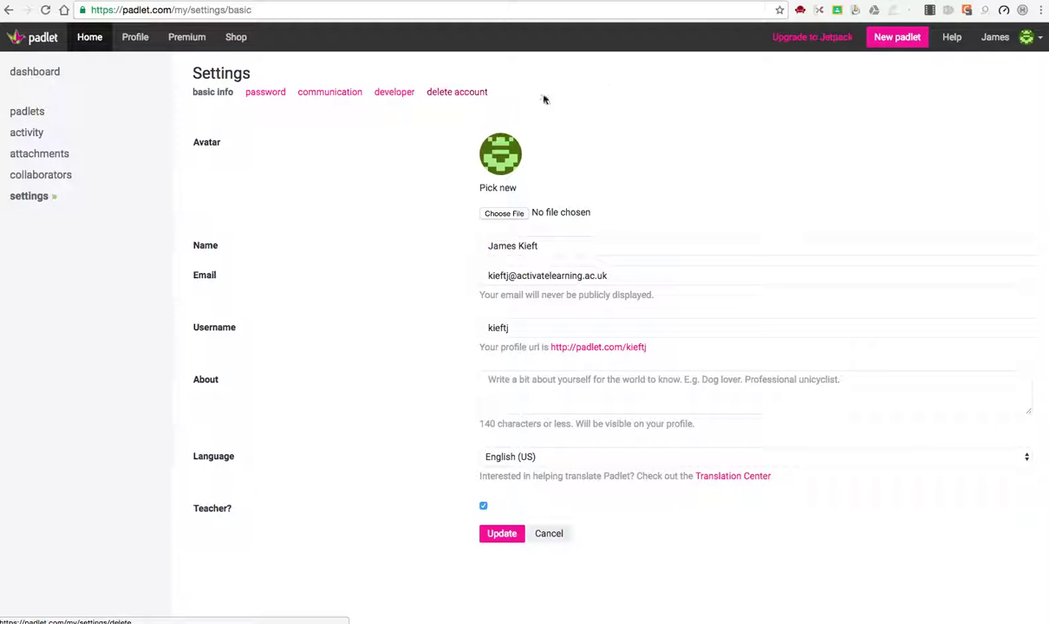
# - Create a new padlet and title it with the owner's first name followed by "training"
pyautogui.click(897, 42)
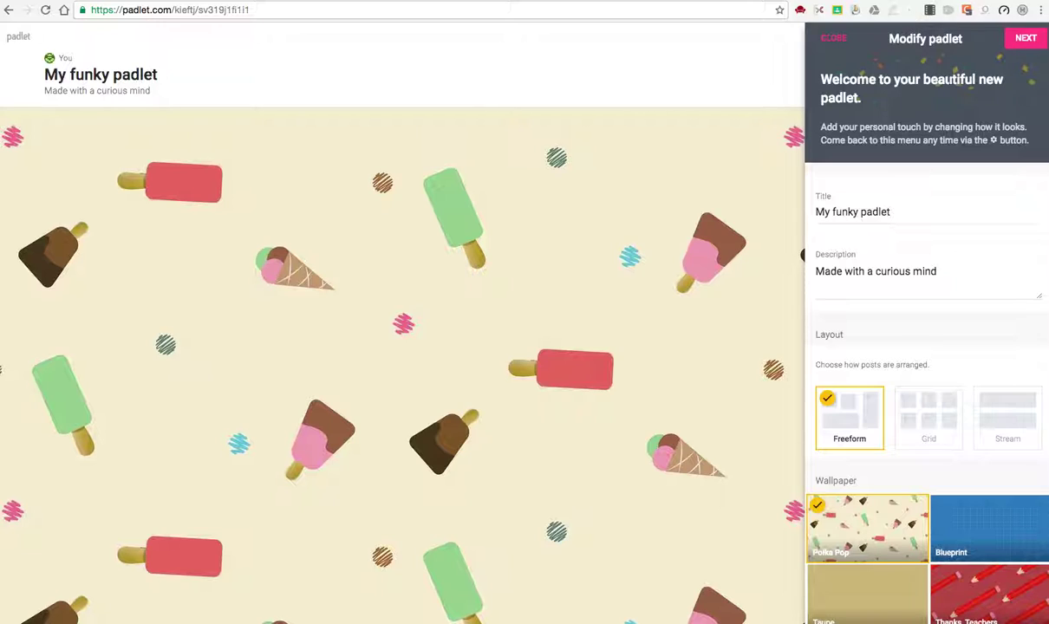
pyautogui.tripleClick(884, 212)
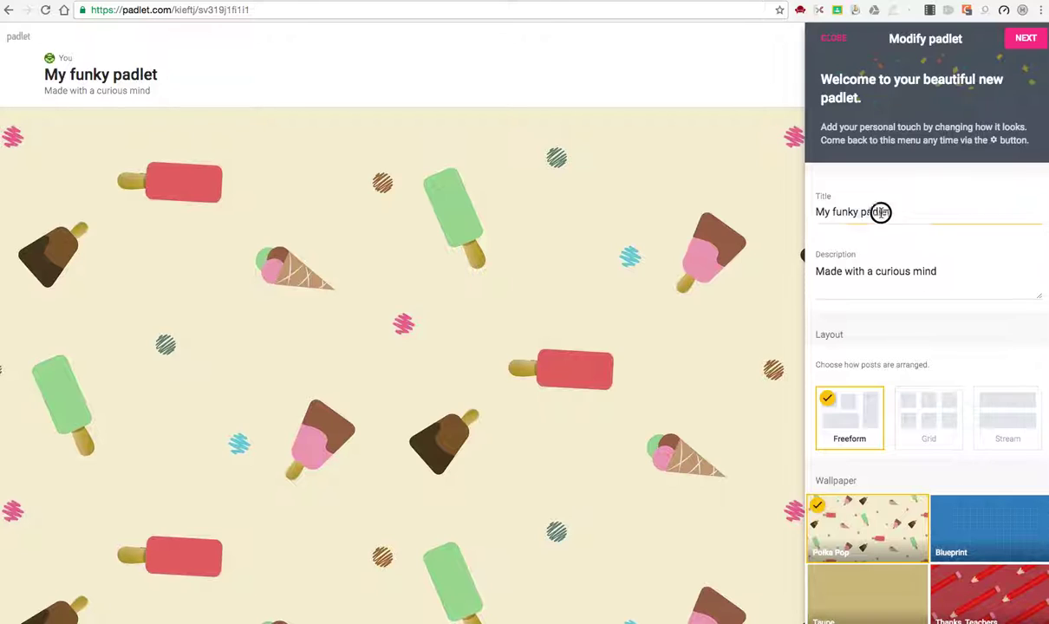
pyautogui.write('Jam')
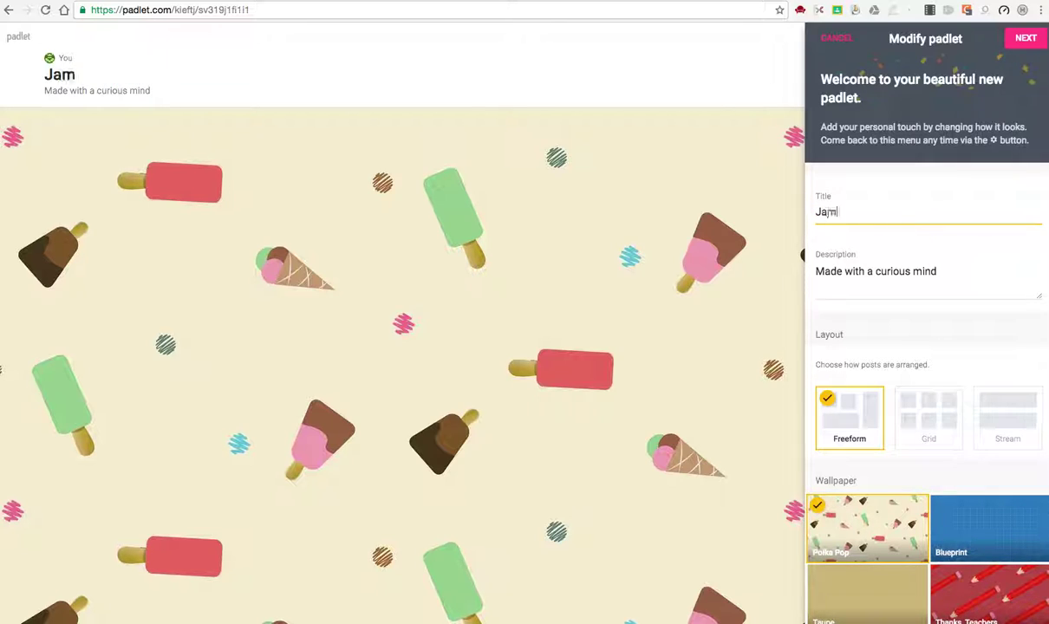
pyautogui.write('es training')
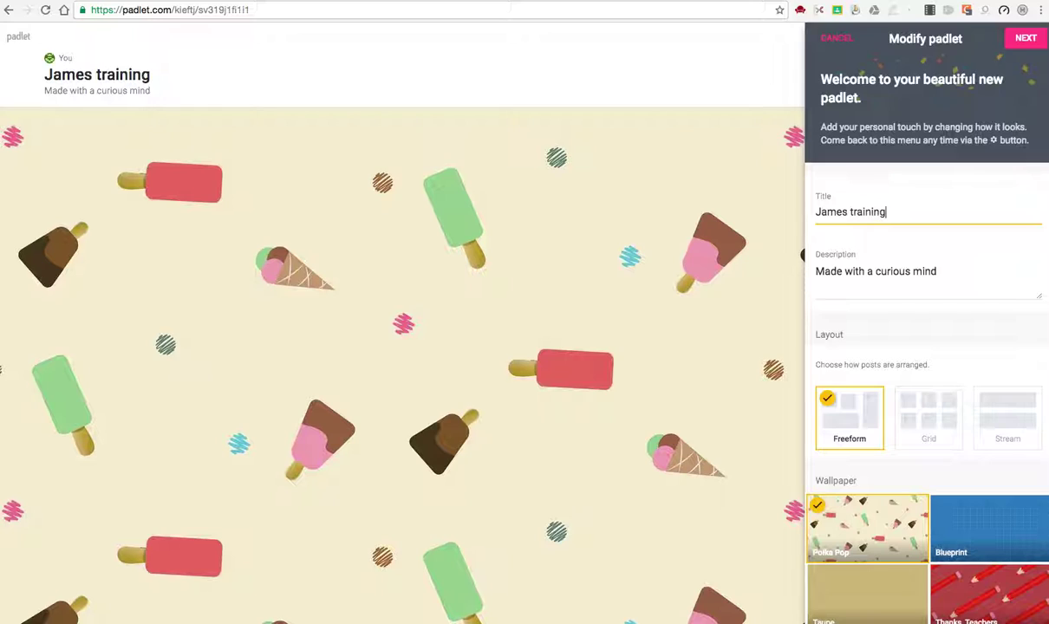
# - Replace the padlet's description with "Click on the plus below"
pyautogui.tripleClick(828, 272)
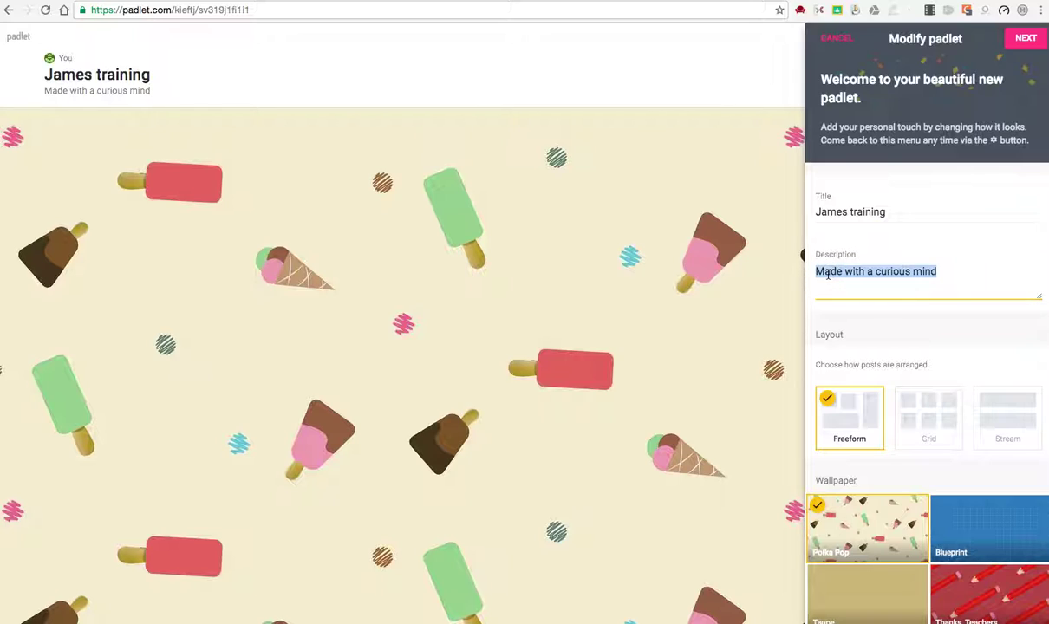
pyautogui.write('Cl')
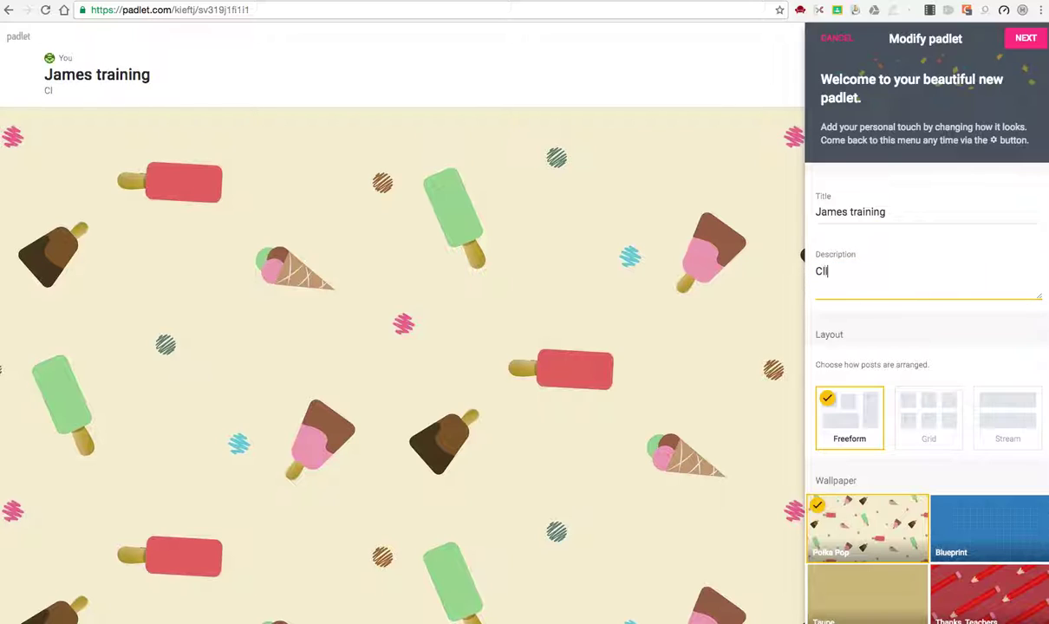
pyautogui.write('ick on the plus below')
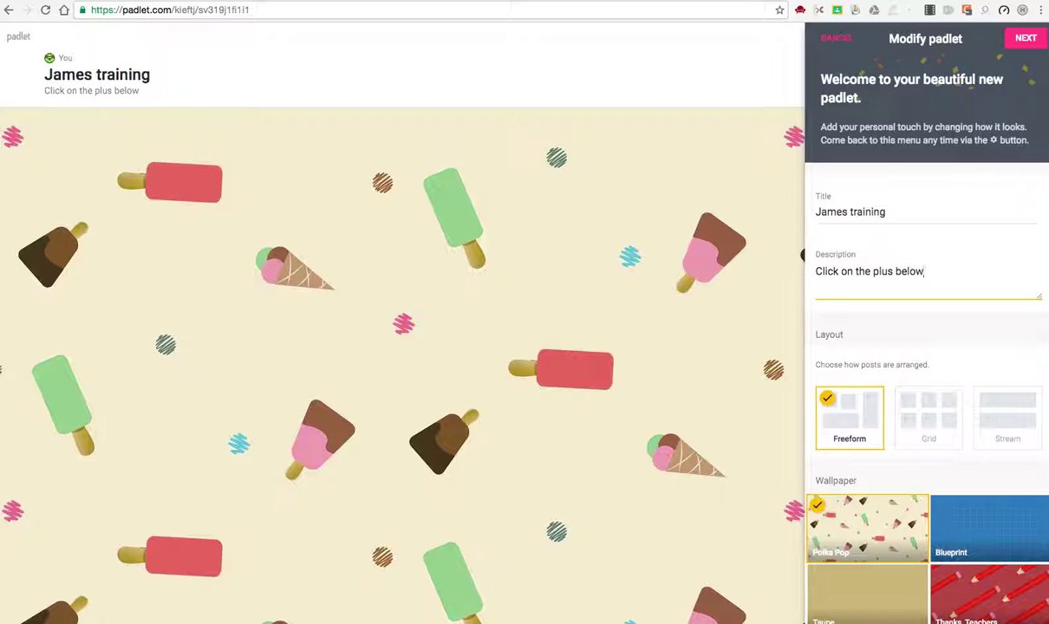
# - Set the padlet's wallpaper to "Thanks, Teachers" from the full wallpaper gallery
pyautogui.scroll(-1, 928, 421)
pyautogui.scroll(-1, 928, 421)
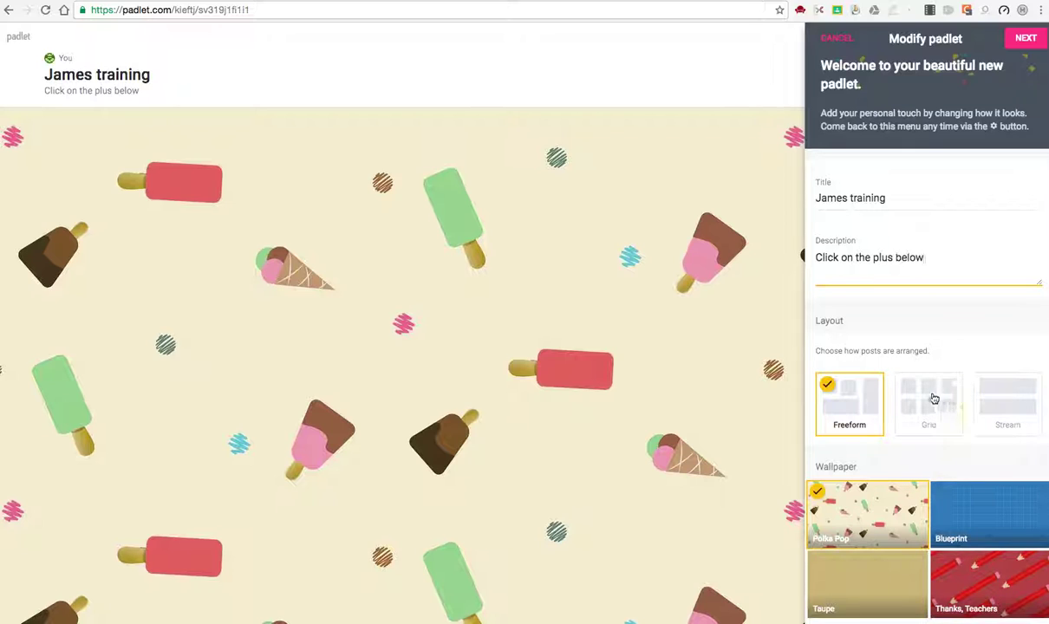
pyautogui.scroll(-3, 893, 416)
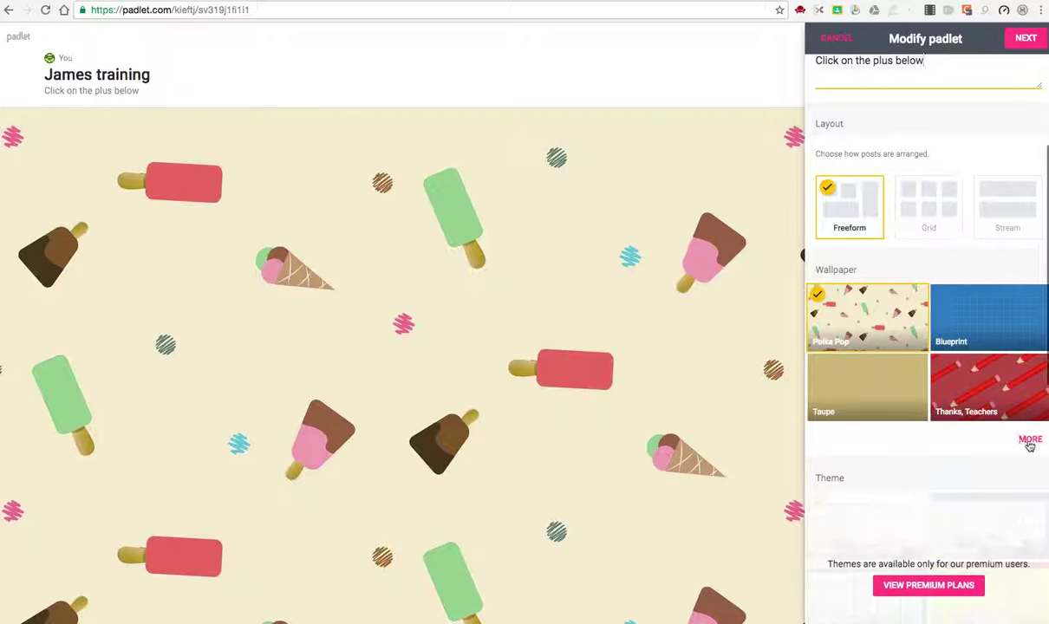
pyautogui.click(1028, 440)
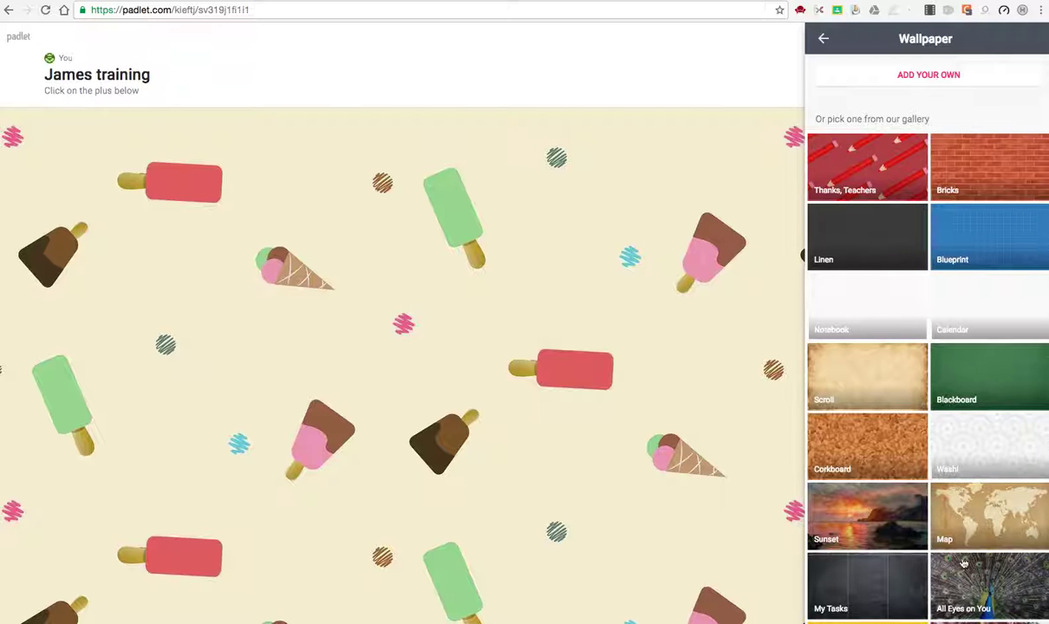
pyautogui.click(866, 169)
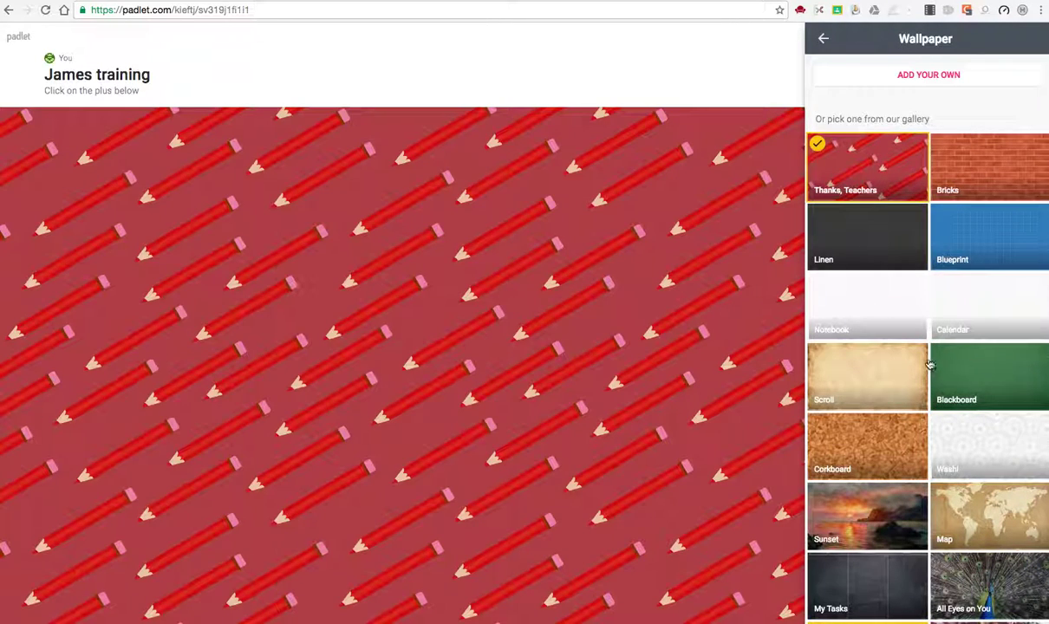
pyautogui.click(825, 42)
# - Give the padlet the plain green pine tree icon from the full icon collection
pyautogui.scroll(-5, 932, 301)
pyautogui.scroll(-3, 931, 302)
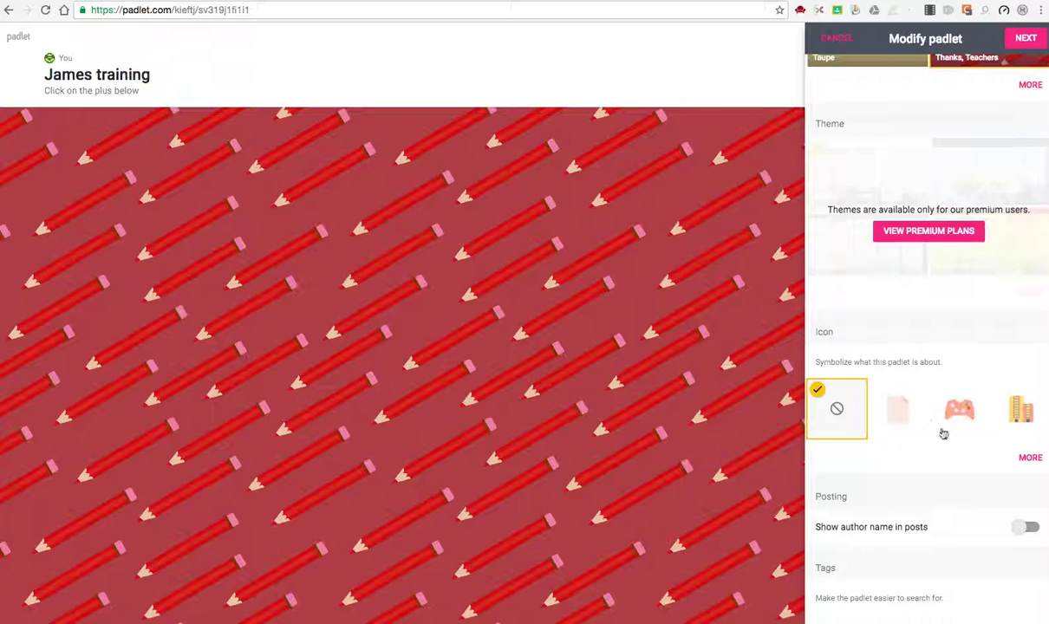
pyautogui.click(1030, 457)
pyautogui.scroll(-3, 941, 470)
pyautogui.scroll(-3, 941, 470)
pyautogui.click(900, 537)
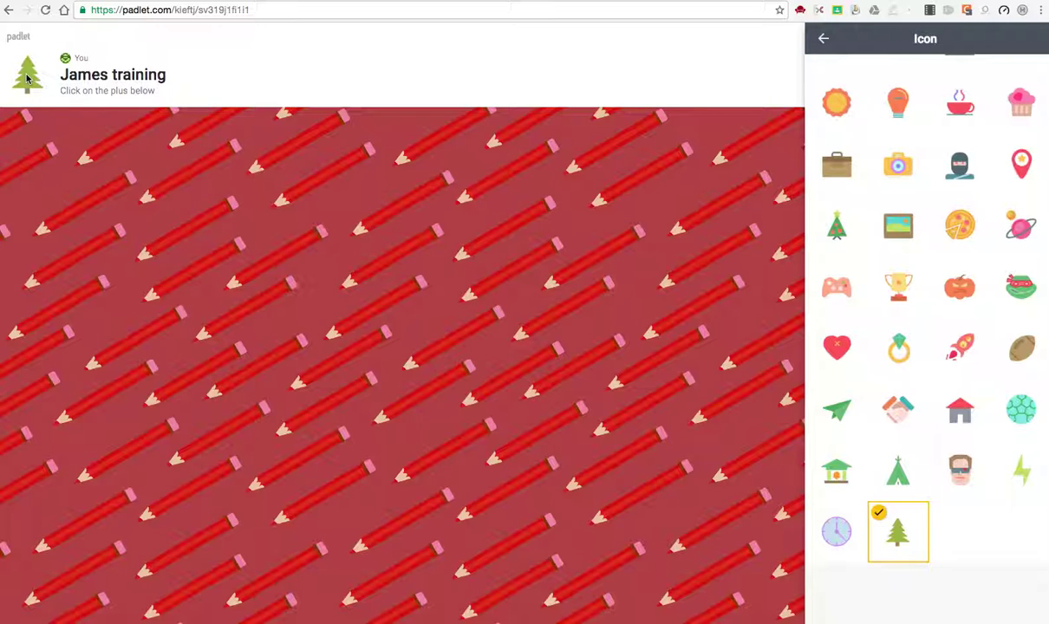
pyautogui.click(823, 38)
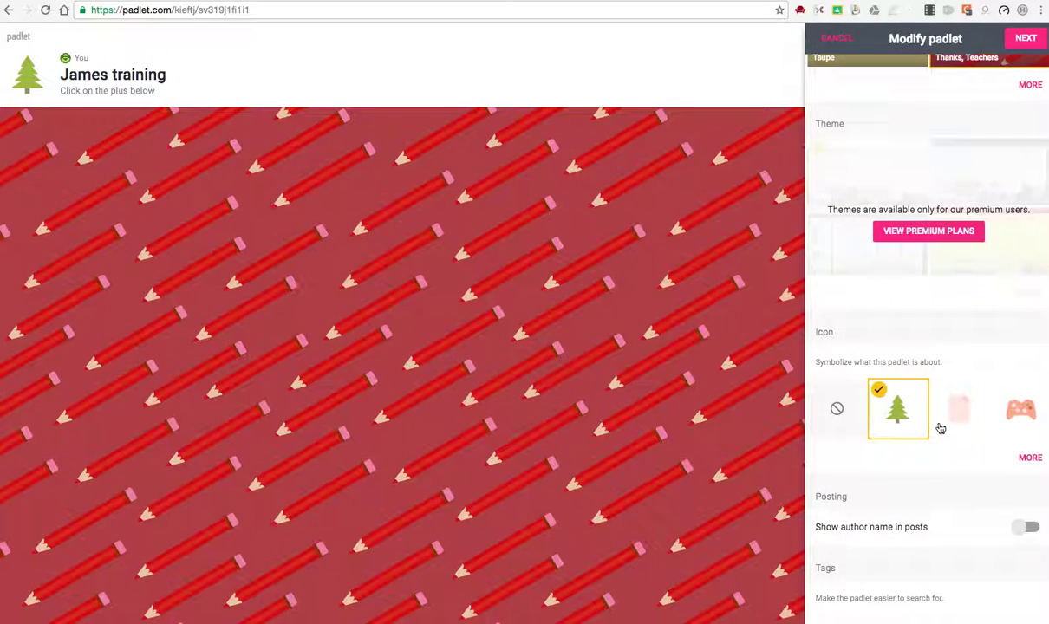
# - Review the padlet's tag and address options and continue to the people and privacy settings
pyautogui.scroll(-3, 941, 428)
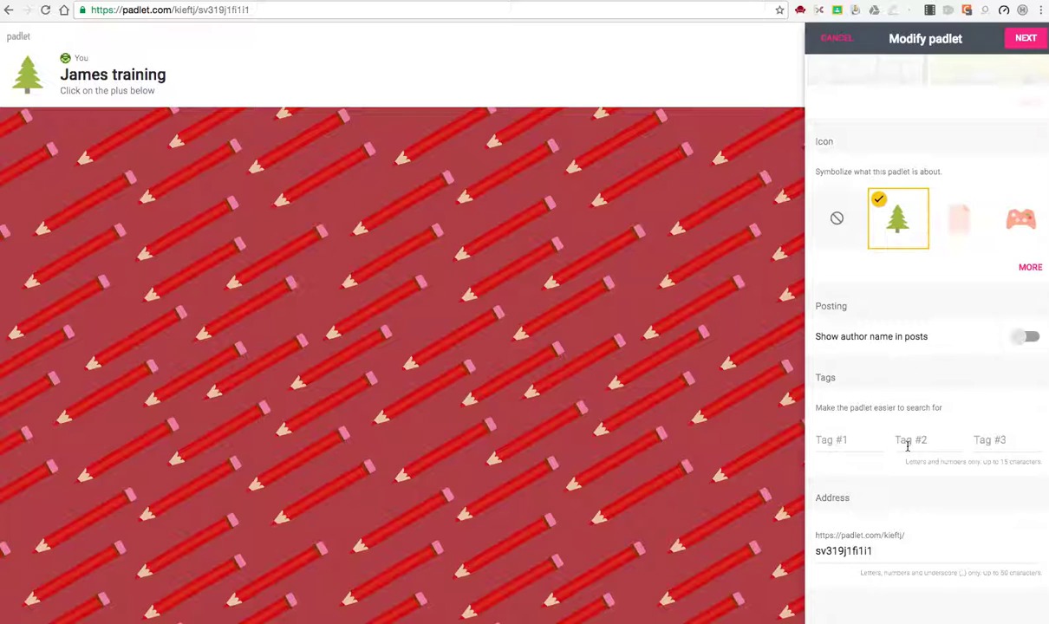
pyautogui.scroll(-1, 907, 458)
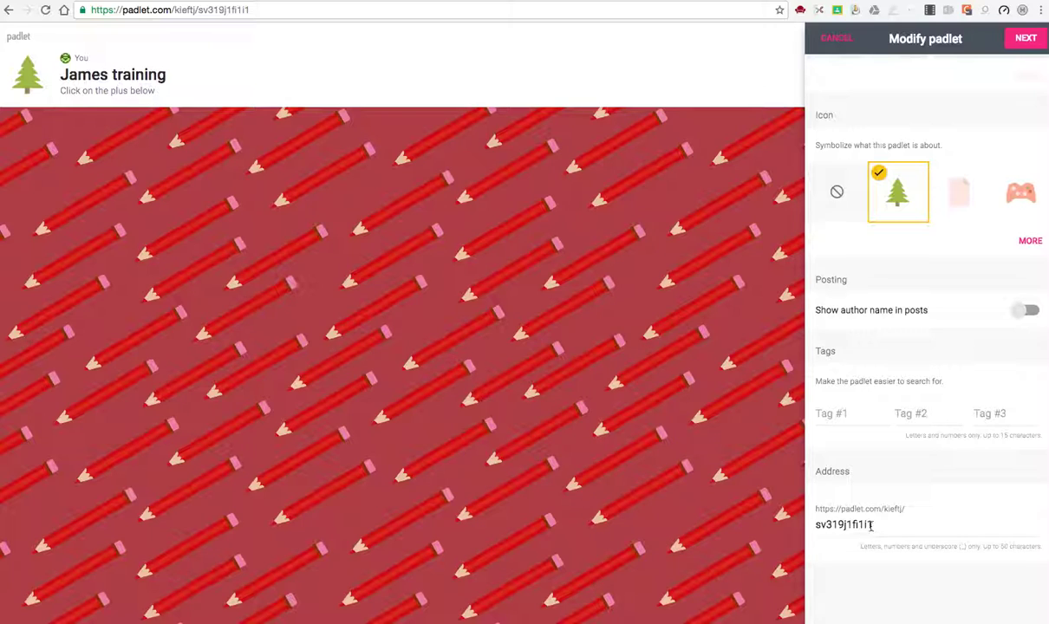
pyautogui.moveTo(817, 524); pyautogui.dragTo(875, 524)
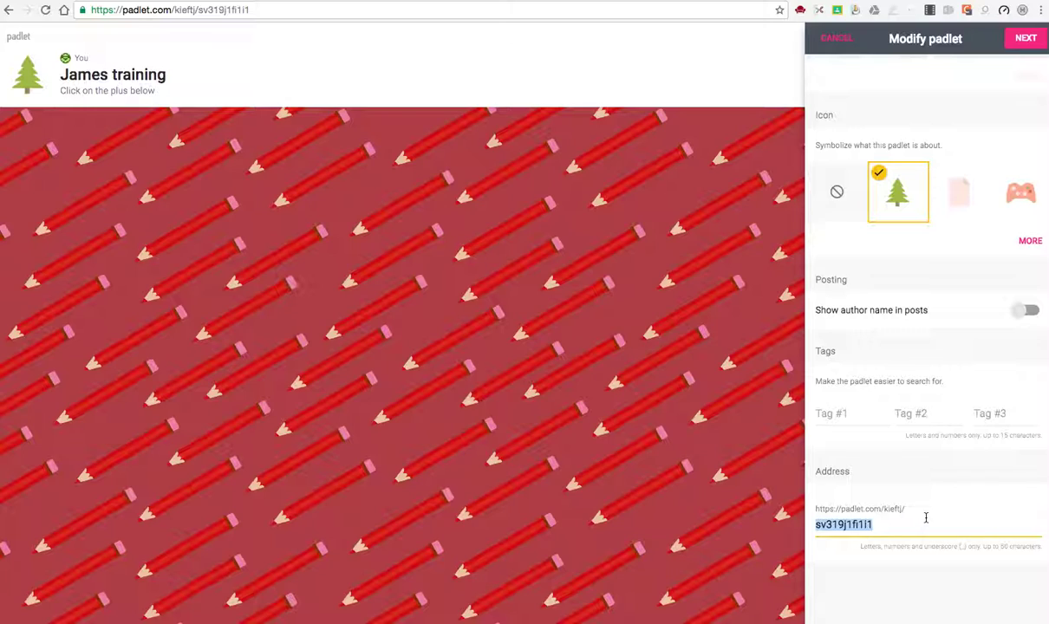
pyautogui.click(1026, 40)
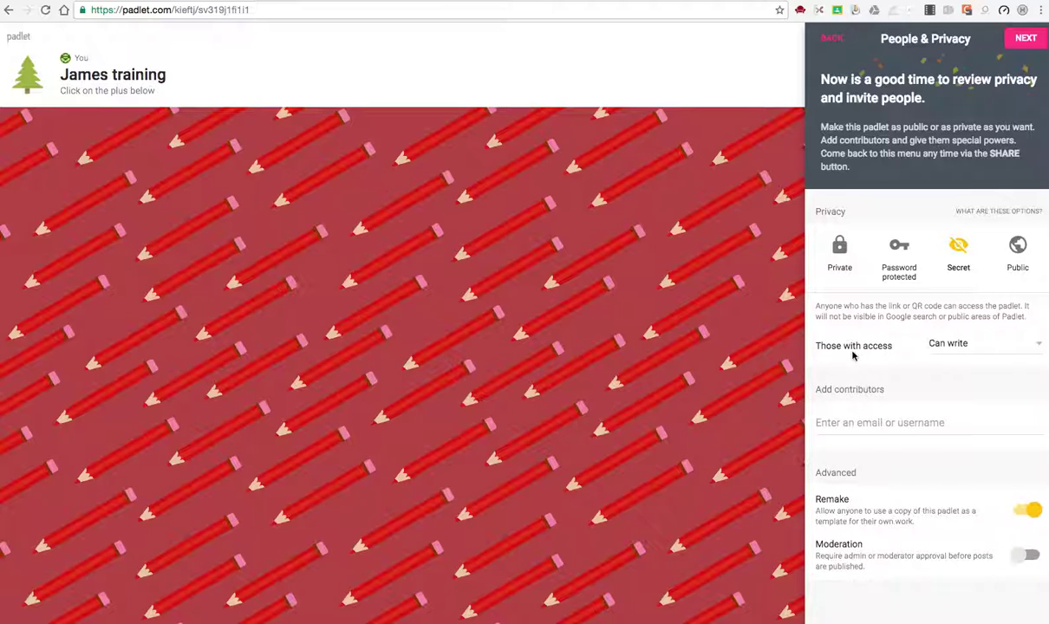
# - Review the permission levels for those with access, keep the privacy options as they are, and finish the setup to start posting
pyautogui.click(1038, 346)
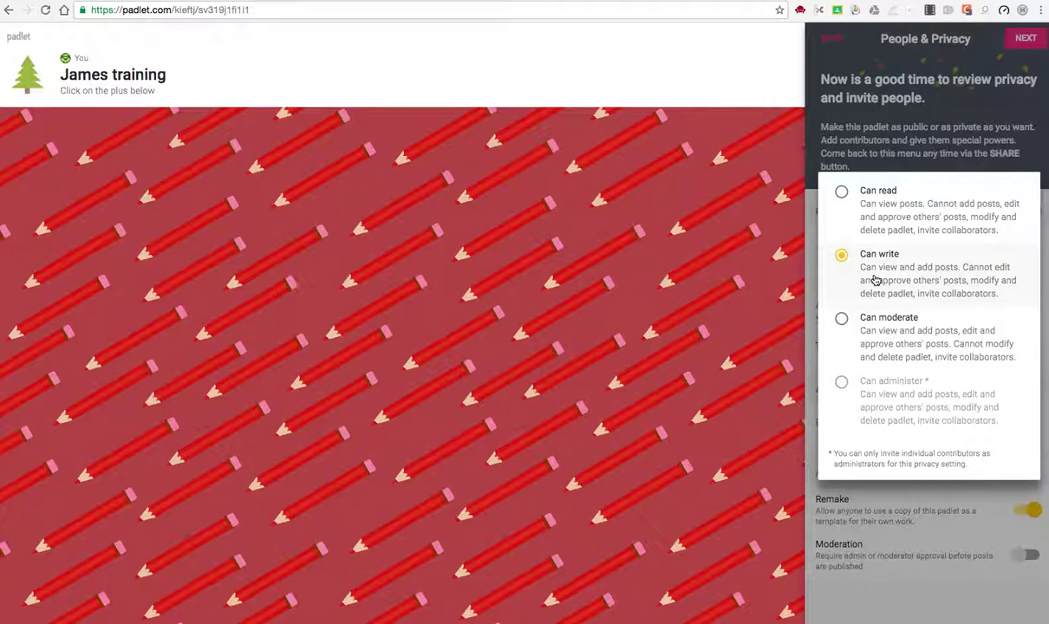
pyautogui.click(1016, 497)
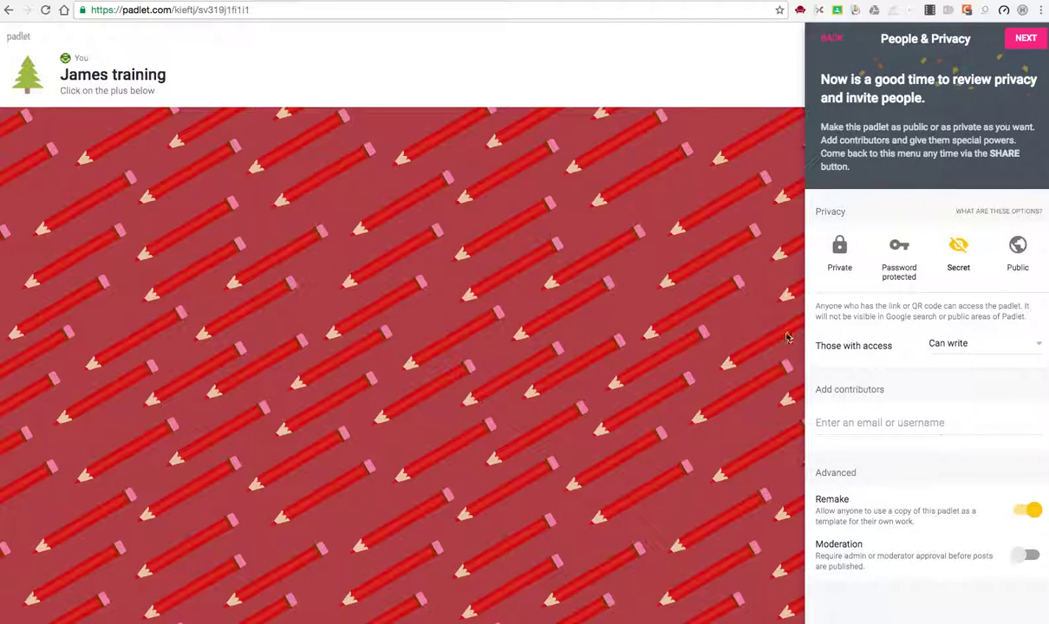
pyautogui.scroll(-1, 879, 419)
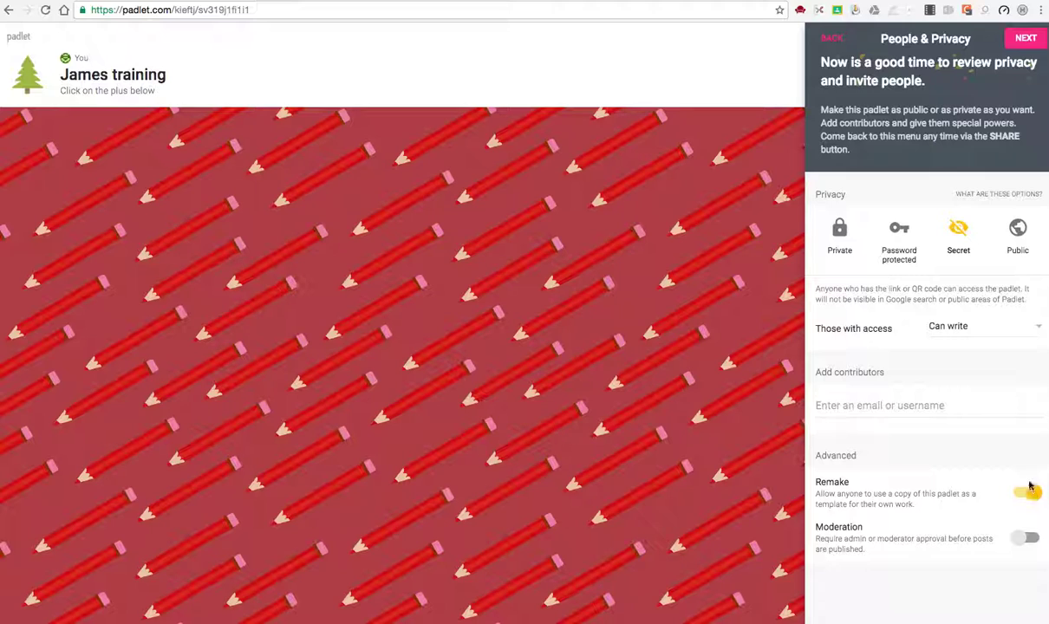
pyautogui.click(1025, 40)
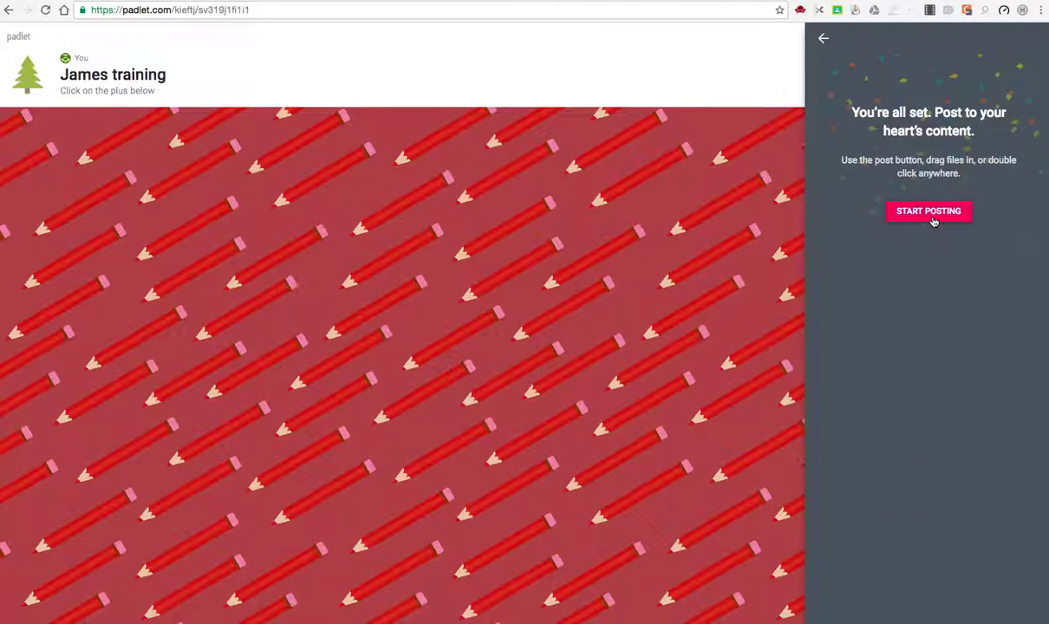
pyautogui.click(931, 216)
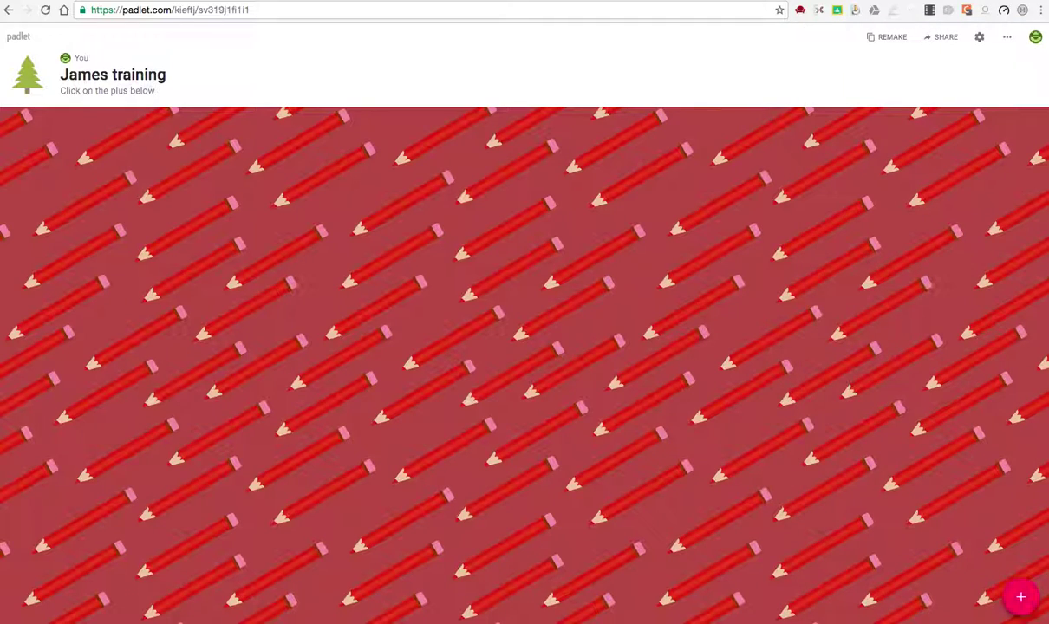
# - Add a post to the padlet with the author's first name as its title and "hello" as its text
pyautogui.click(1022, 598)
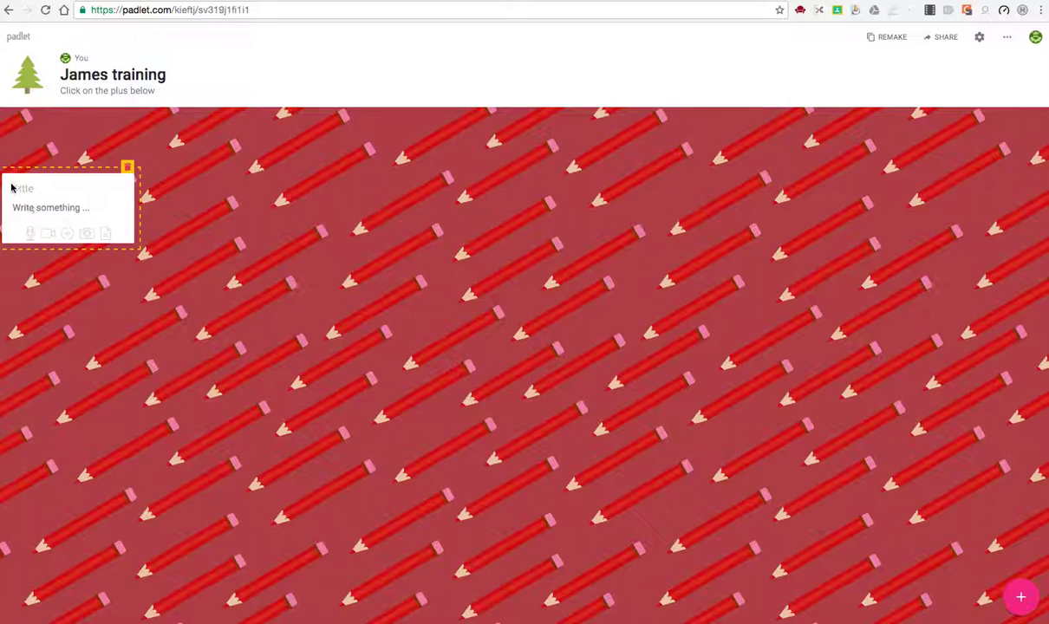
pyautogui.write('james')
pyautogui.click(31, 210)
pyautogui.write('hello')
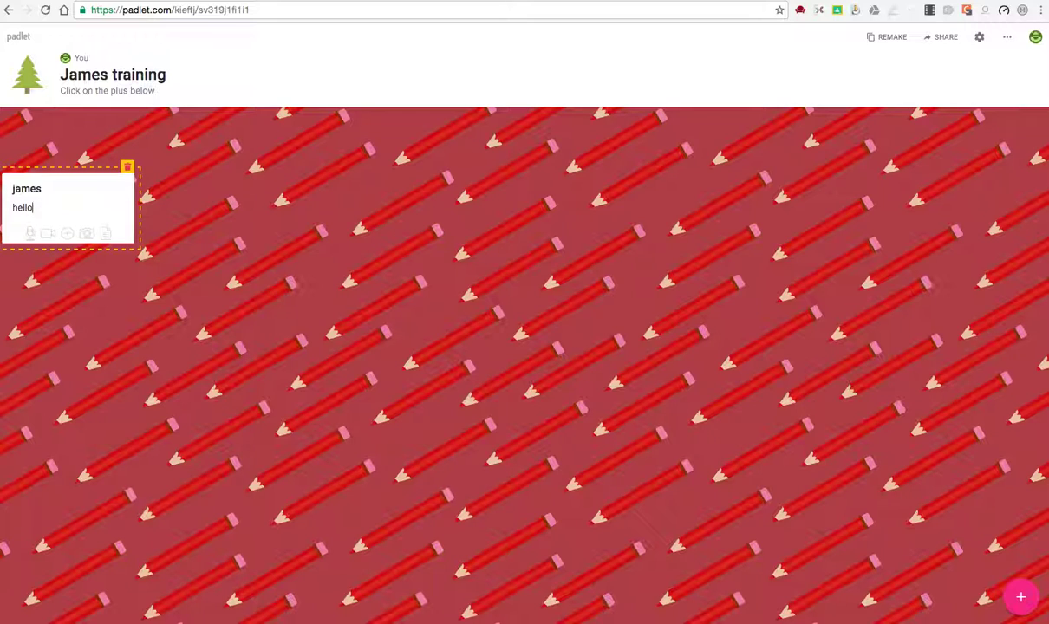
# - Examine the post's web link, upload and take photo attachment options, allowing camera access, and close without attaching anything
pyautogui.click(67, 233)
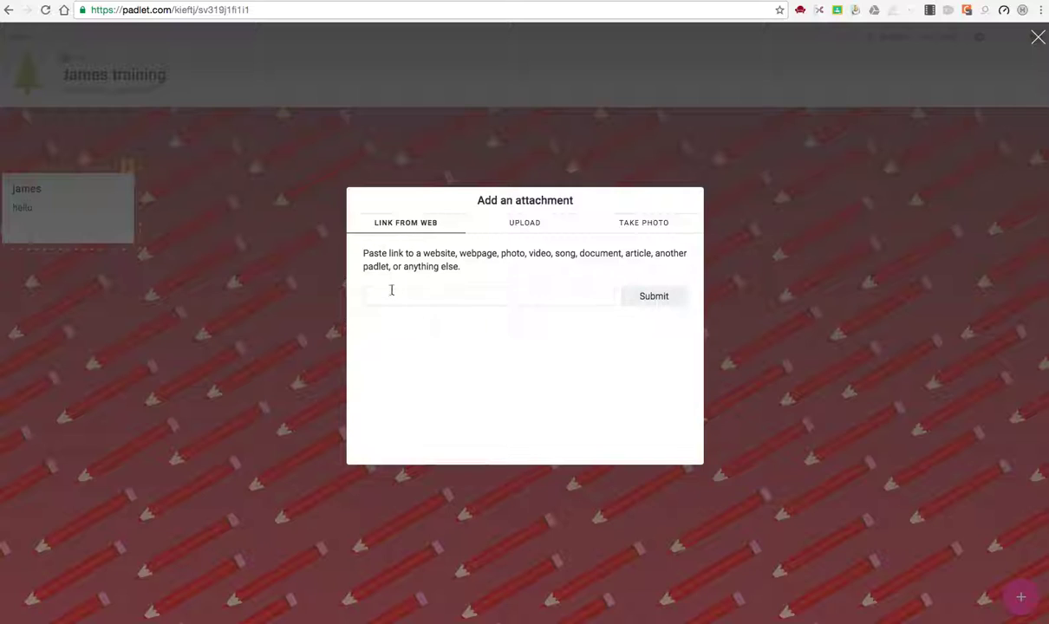
pyautogui.click(511, 222)
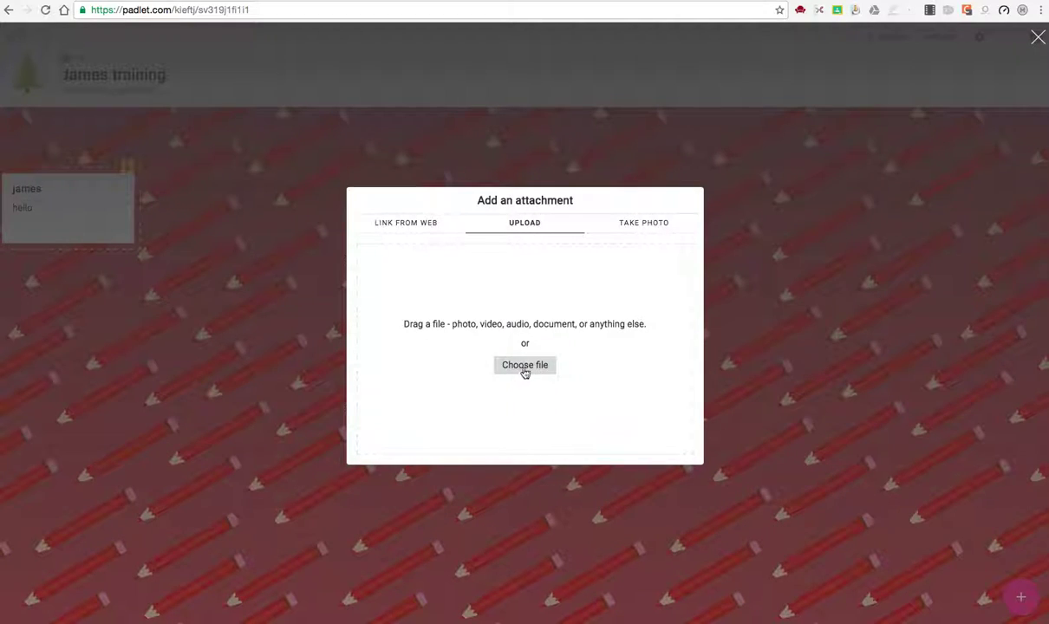
pyautogui.click(645, 226)
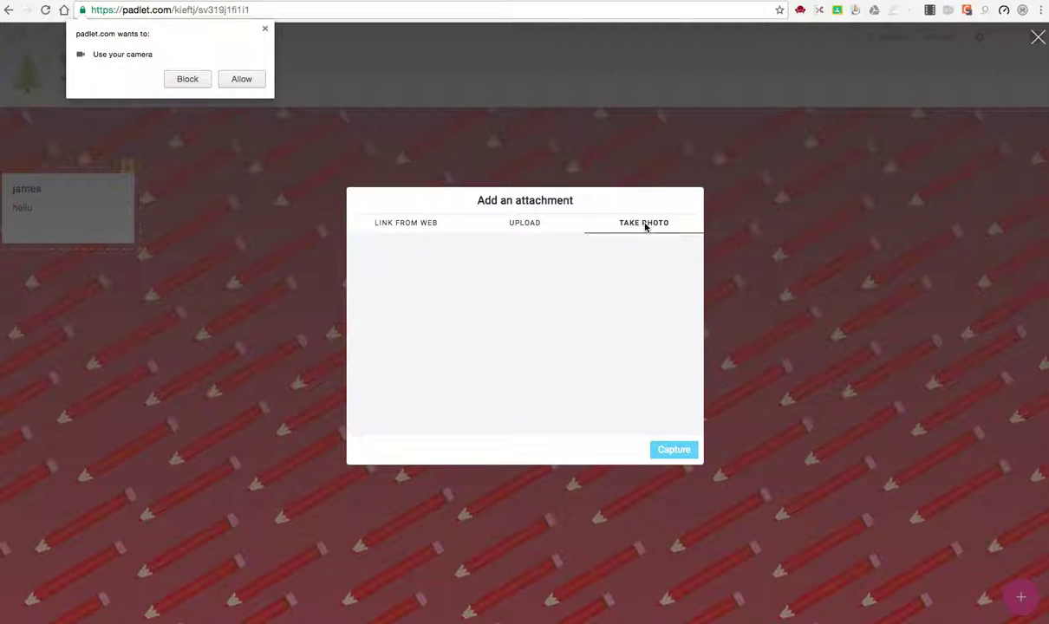
pyautogui.click(242, 79)
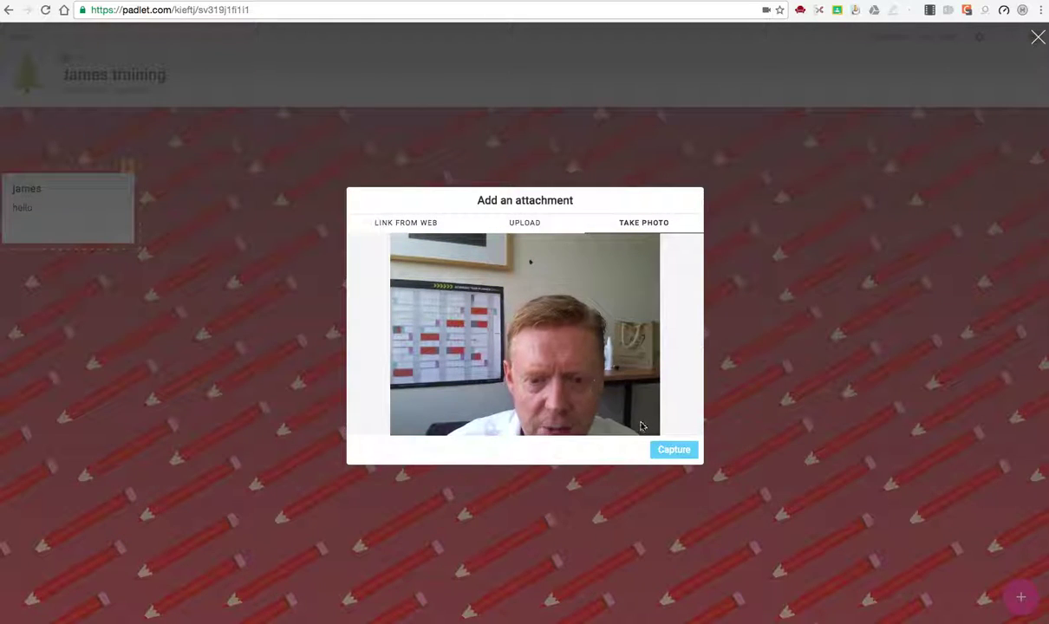
pyautogui.click(516, 224)
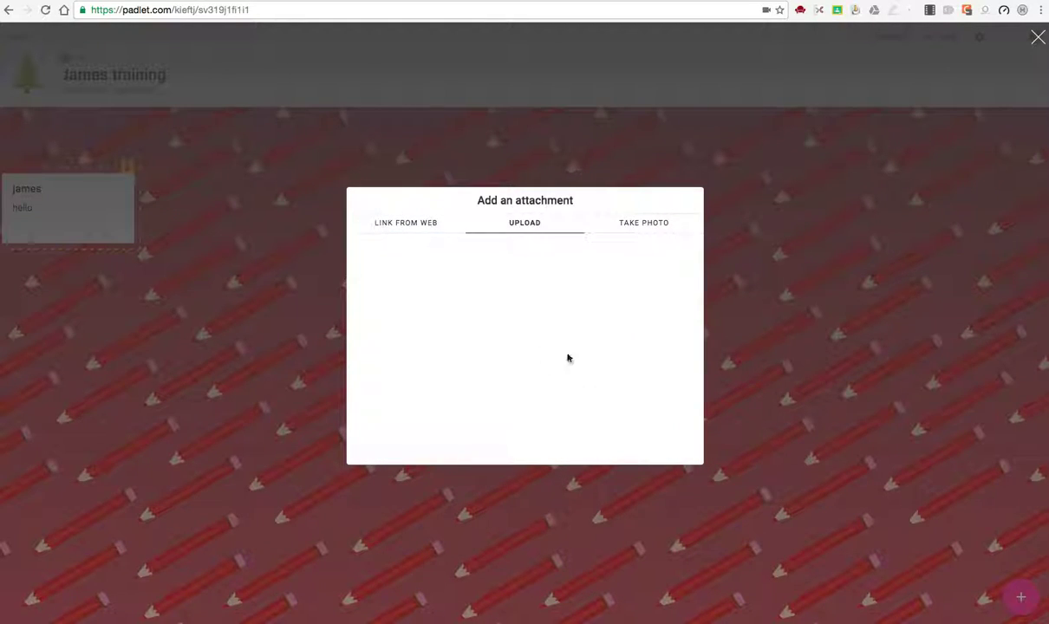
pyautogui.click(400, 225)
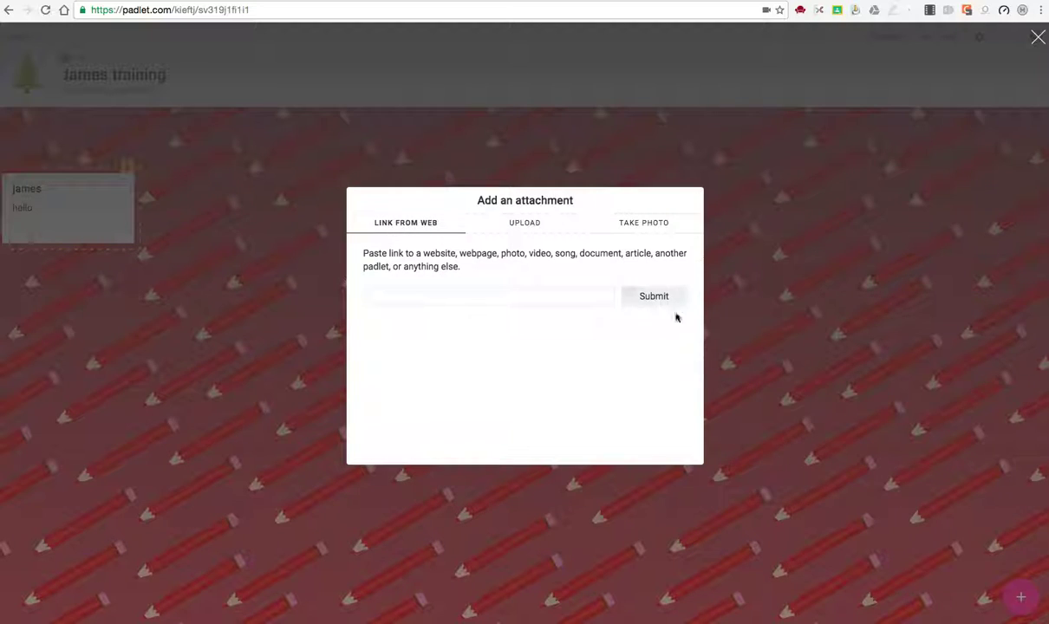
pyautogui.click(180, 336)
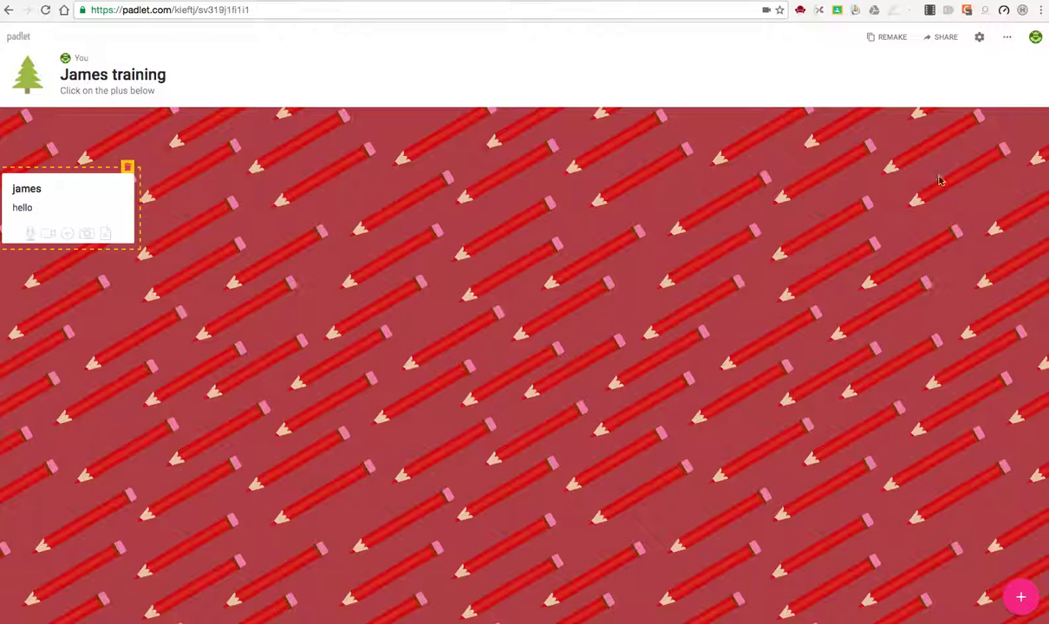
# - View the padlet's sharing and privacy settings, close them, and select the padlet's full web address
pyautogui.click(937, 41)
pyautogui.click(937, 41)
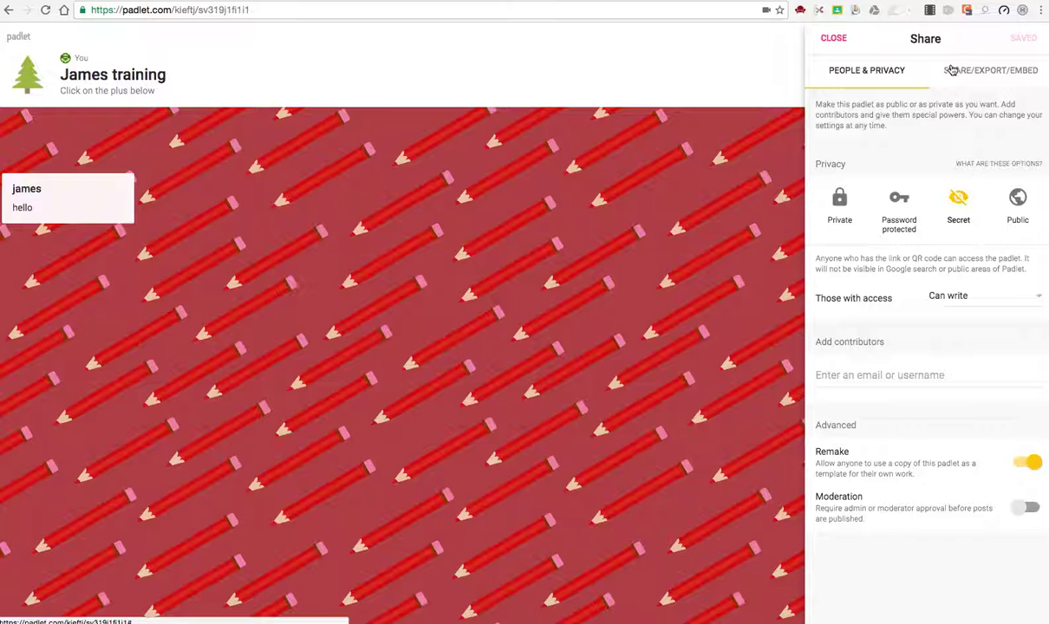
pyautogui.click(833, 39)
pyautogui.click(270, 7)
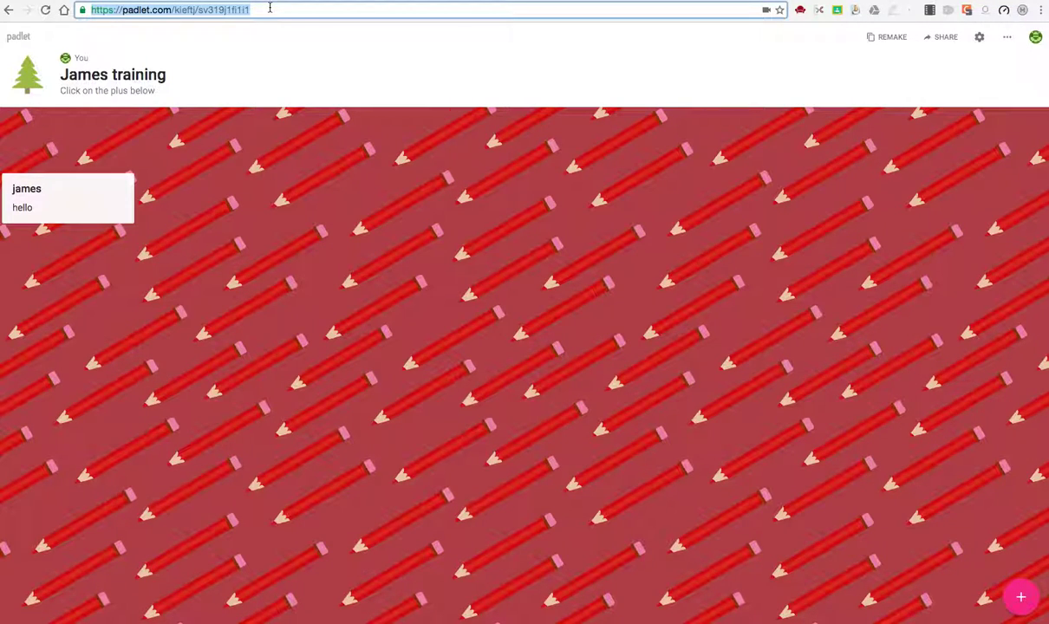